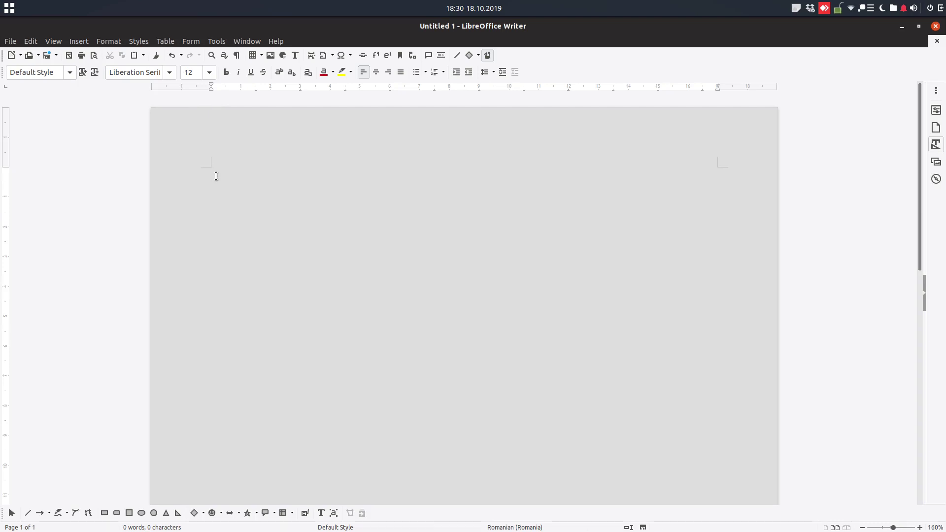
text(some text)
text( here)
- Indent the 'Some text here' line by two default tab stops
key(Tab)
key(Tab)
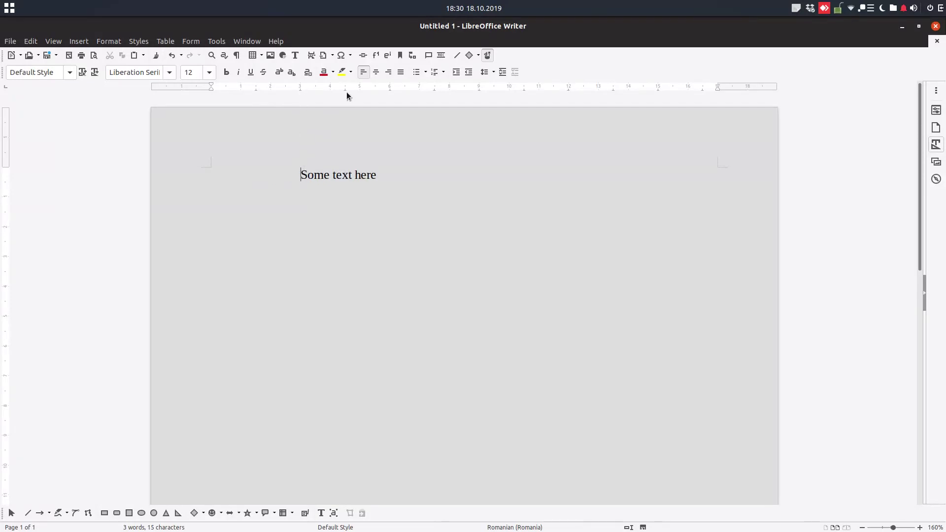
- Lower Writer's default tab stop spacing from 1,50 cm to 1,00 cm in Options
click(216, 41)
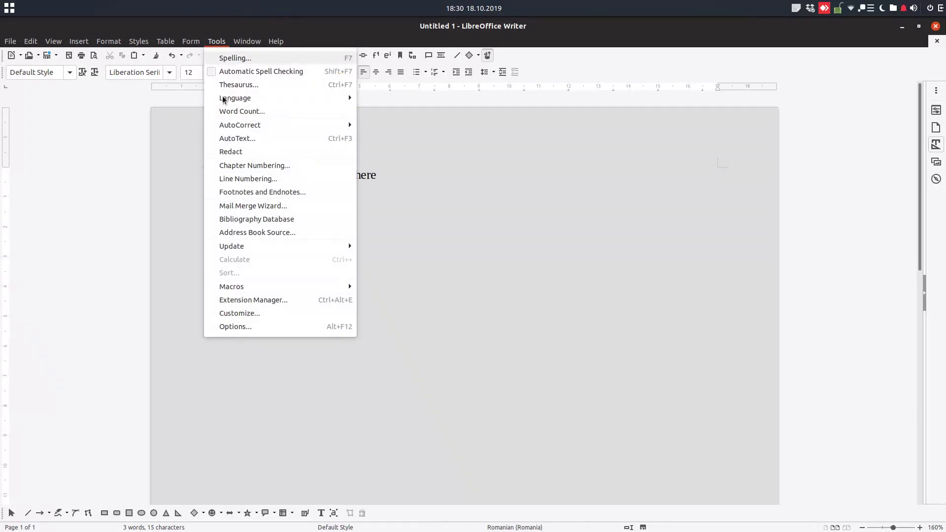
click(251, 329)
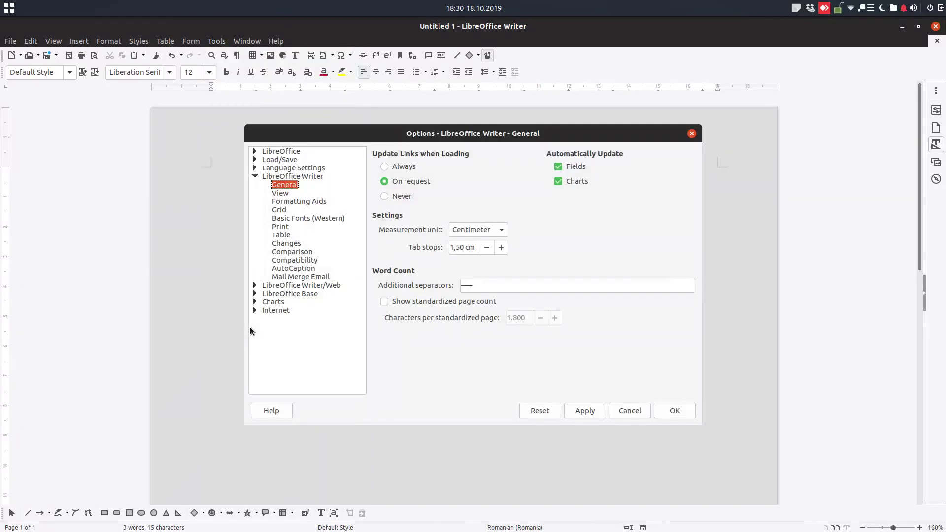
click(256, 176)
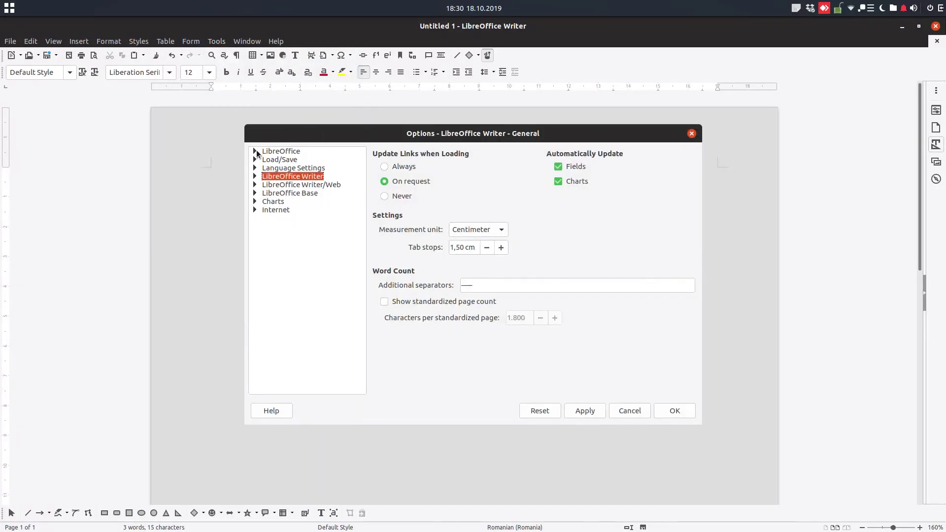
click(254, 177)
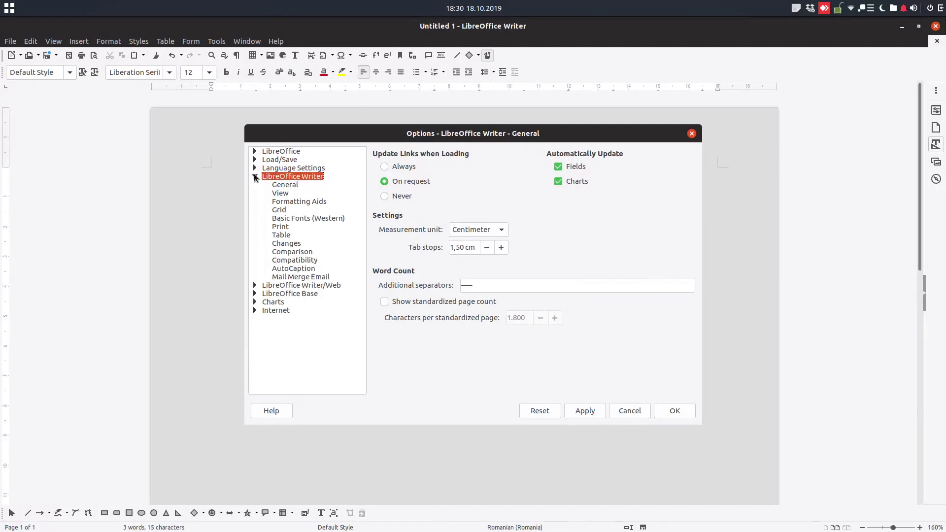
click(286, 185)
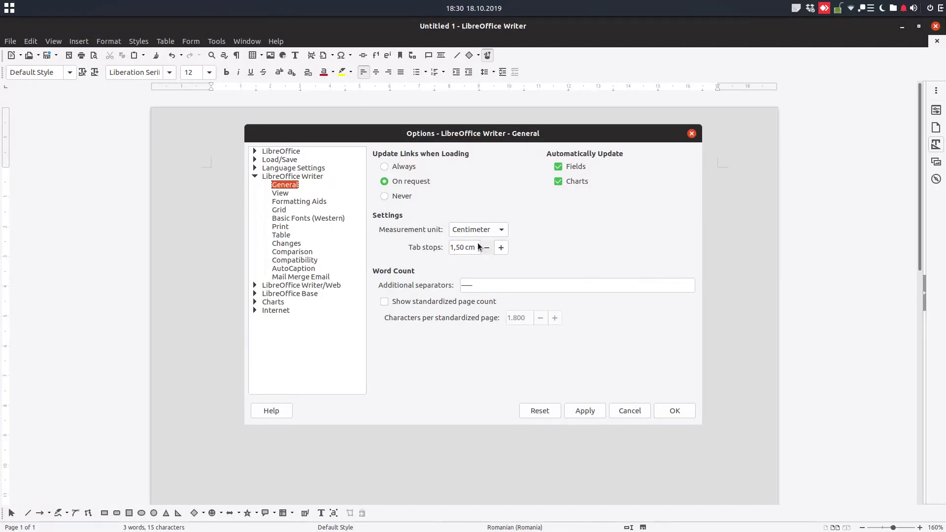
click(296, 201)
click(286, 185)
click(486, 249)
click(485, 250)
click(486, 249)
click(671, 410)
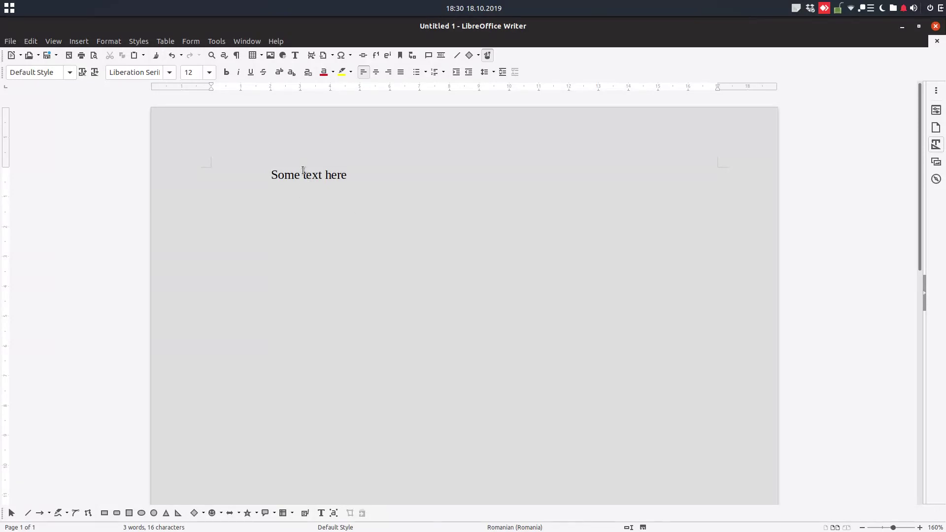
- Delete both leading tabs, try re-adding tabs, then undo so the line starts at the margin
key(Delete)
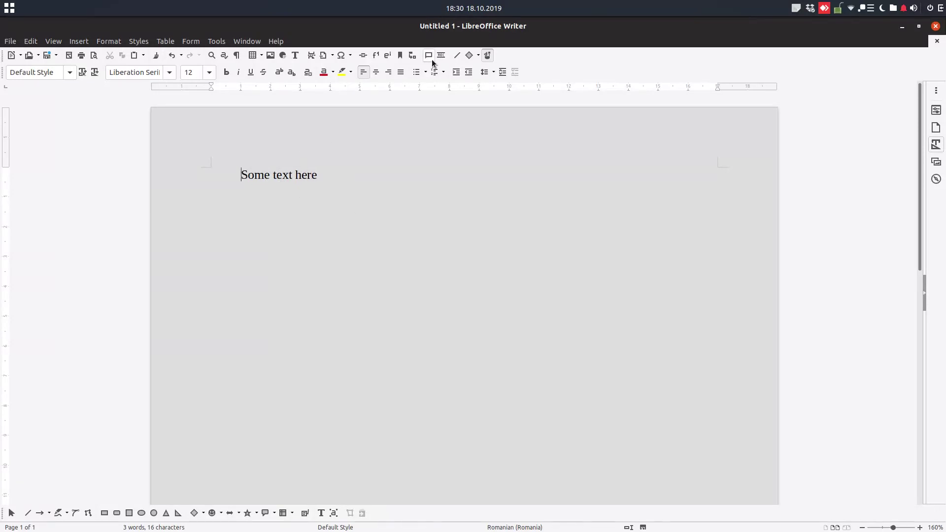
key(Delete)
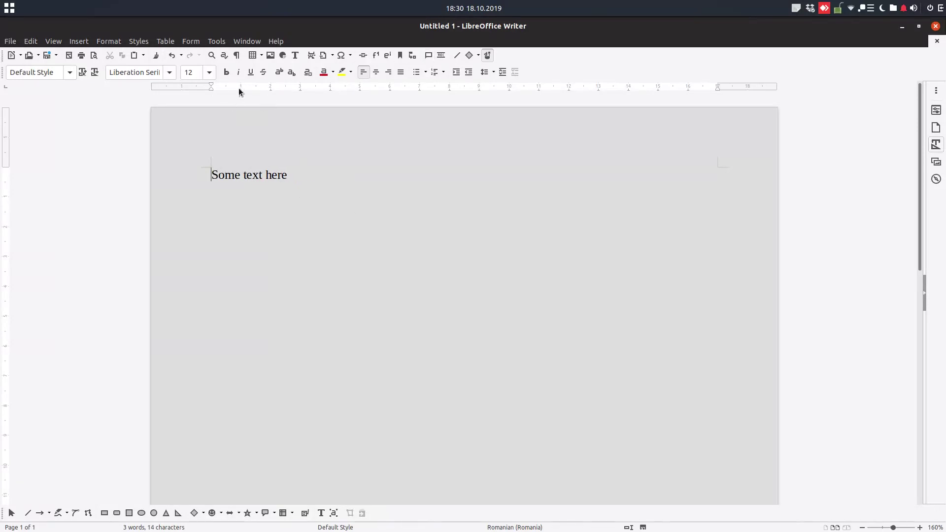
key(Tab)
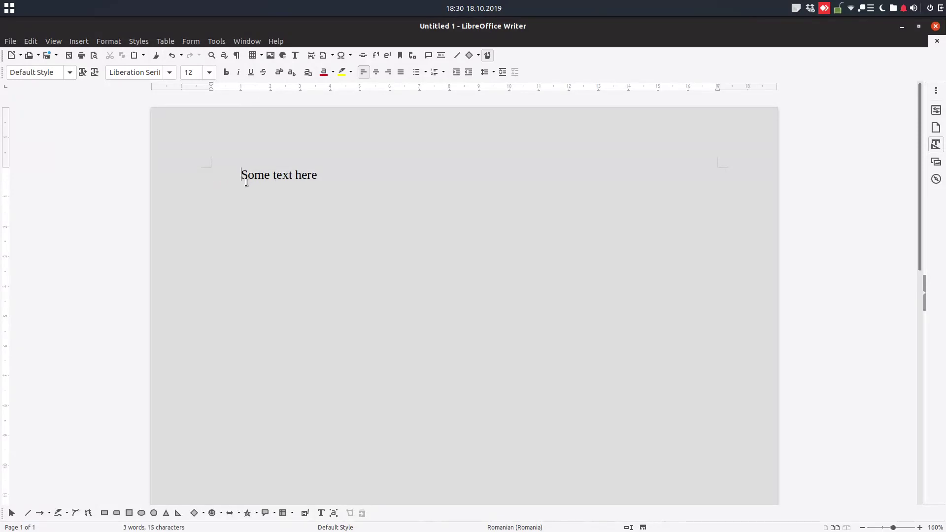
key(Tab)
key(Tab)
key(Tab)
key(Tab)
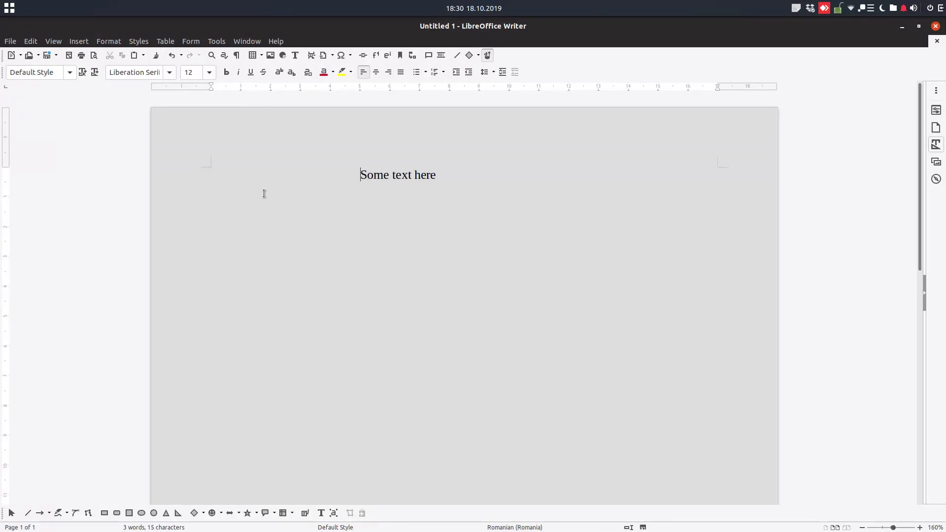
key(Tab)
key(ctrl+z)
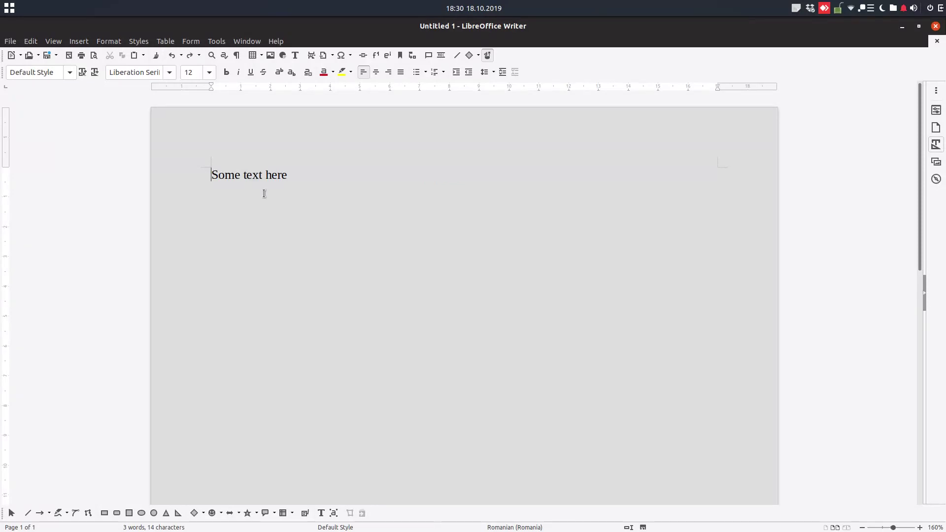
- Move the cursor between the end and start of the 'Some text here' line
click(296, 181)
key(Home)
click(294, 180)
- Create a paragraph style named new_style from the selected 'Some text here' line
drag(292, 174, 212, 175)
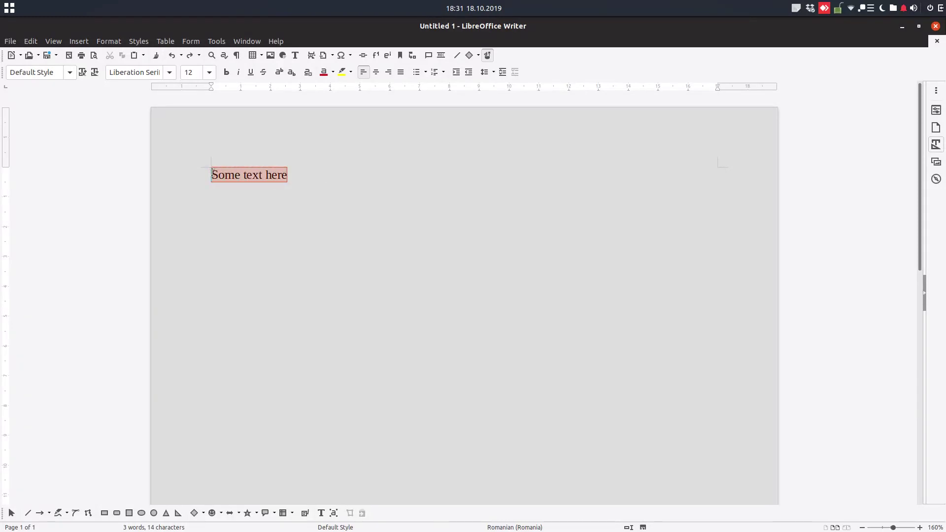
click(937, 145)
click(920, 106)
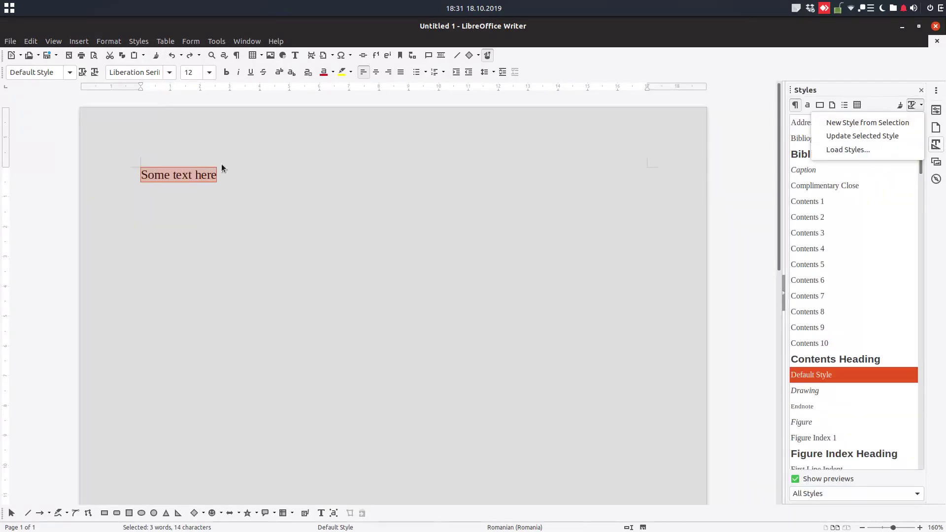
click(841, 122)
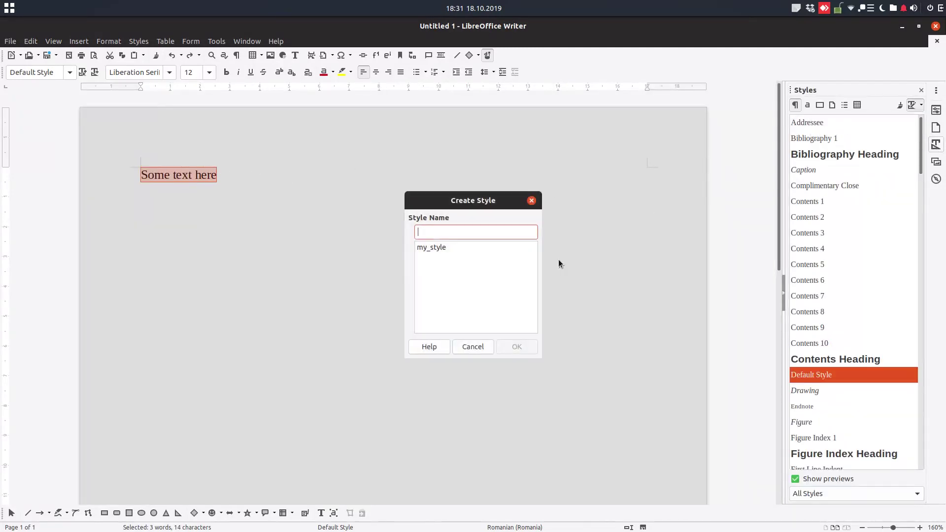
text(n)
text(yse)
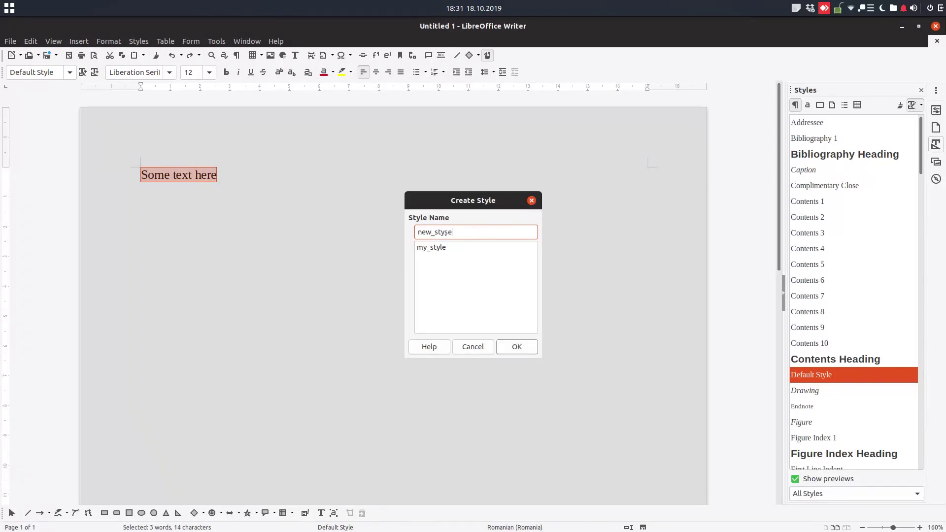
text(le)
click(517, 347)
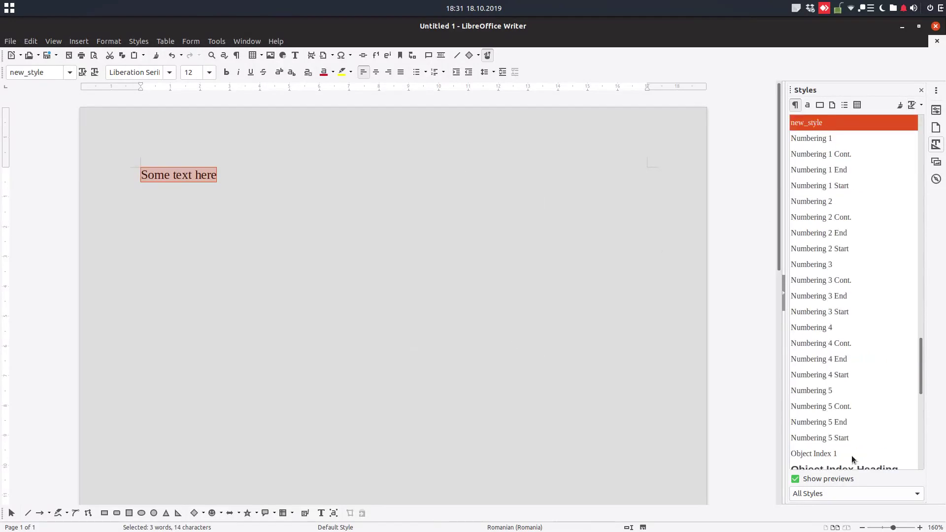
- Filter the styles list to Applied Styles and review new_style's tab settings
click(831, 494)
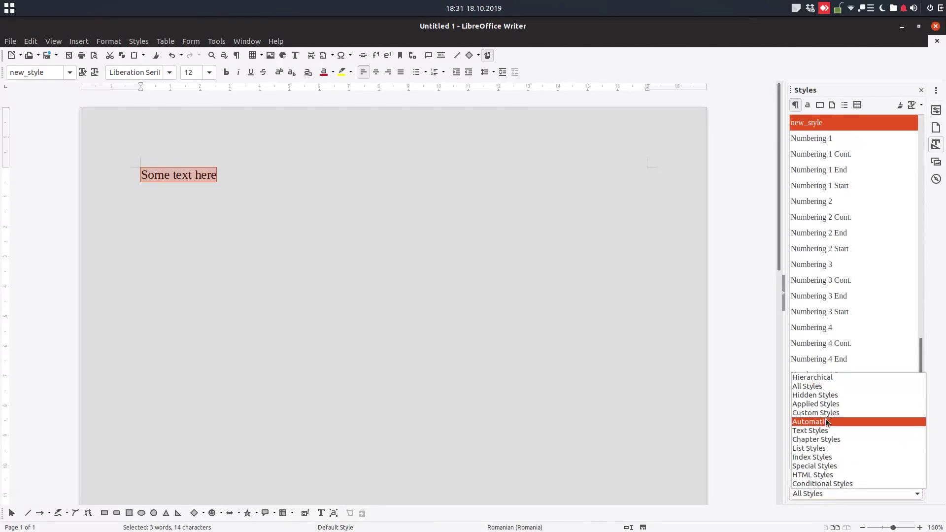
click(821, 408)
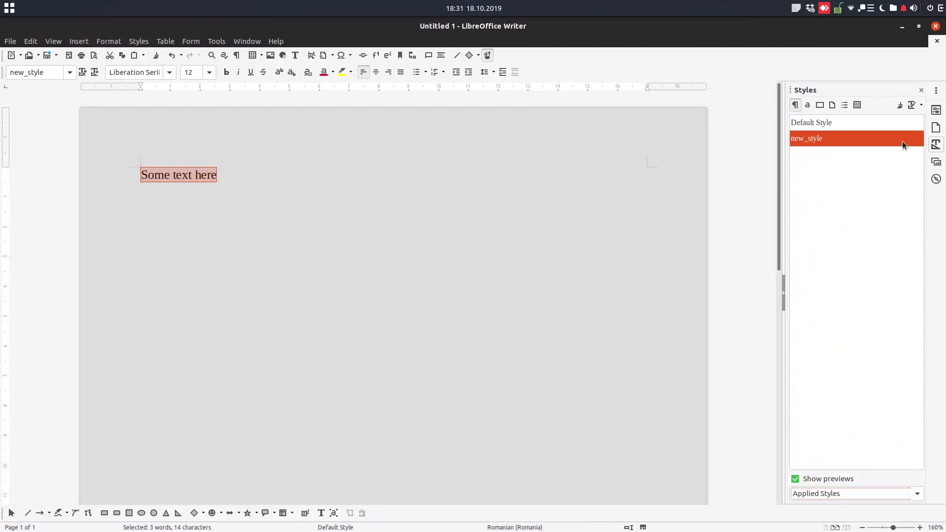
right_click(816, 139)
click(844, 162)
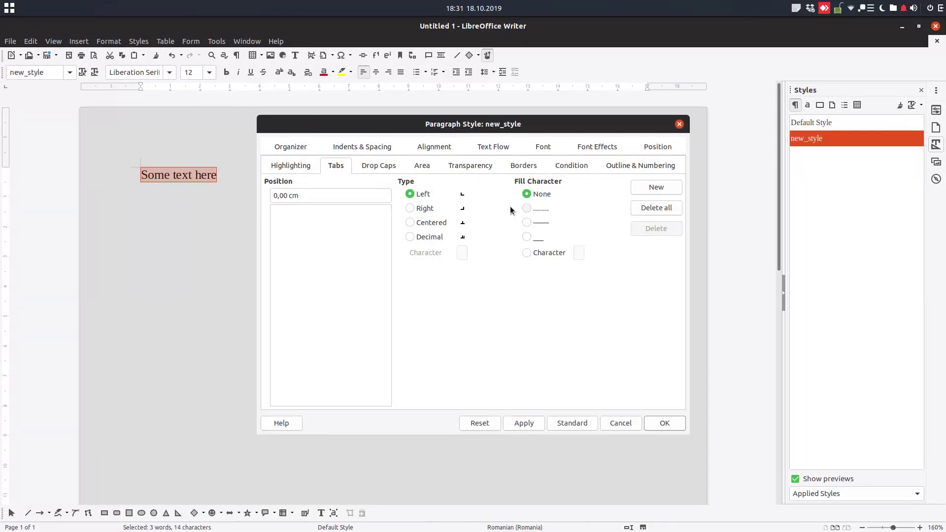
click(665, 423)
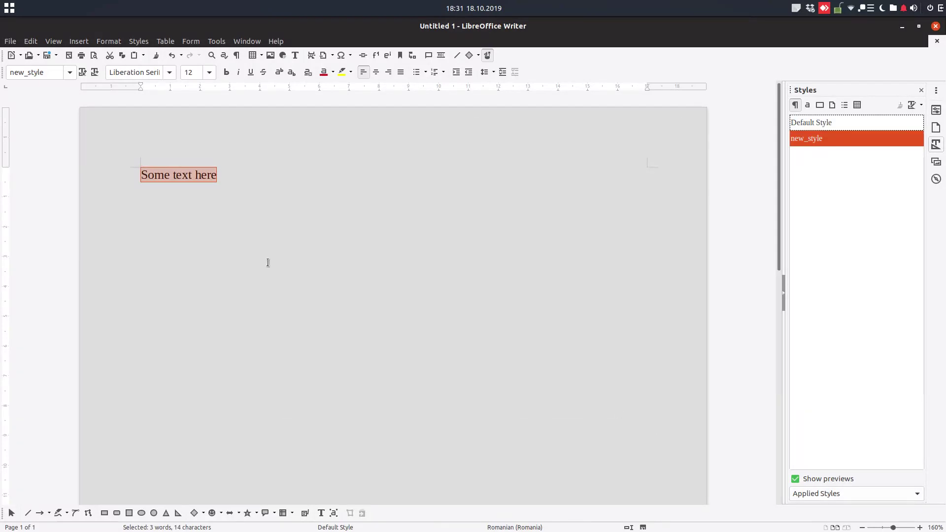
- Replace the text with tabbed 'Apples 56 kg' and 'Pears 12.000 kg' lines, then delete everything
click(231, 174)
key(ctrl+a)
text(A)
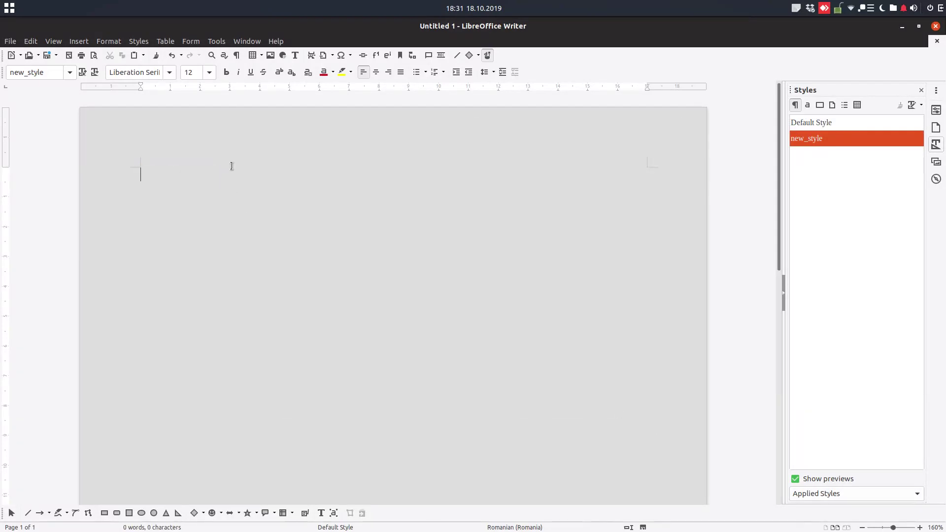
text(pples)
key(Tab)
key(Tab)
key(Tab)
key(Tab)
text(56 kg)
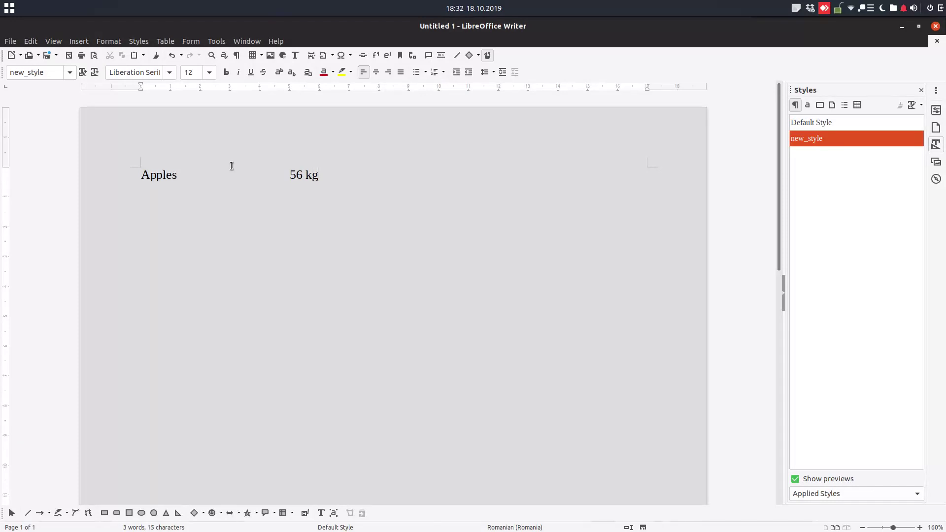
text(Pear)
text(s )
text(12.000)
text(kg)
key(ctrl+a)
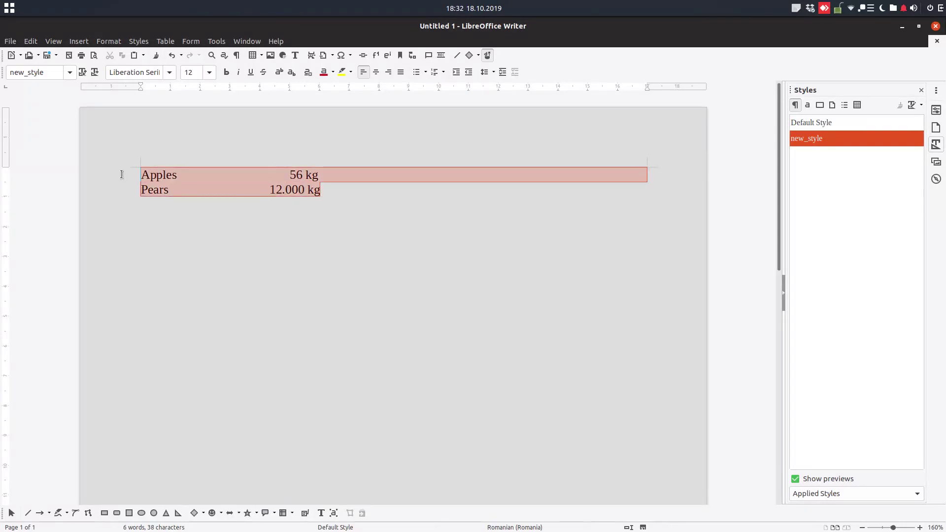
key(Delete)
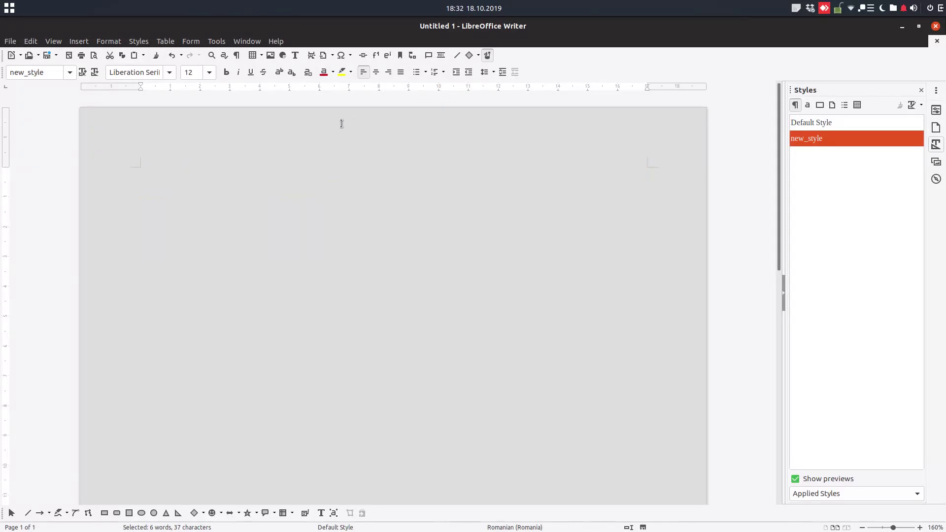
- Add a tab stop at 0 cm to the new_style paragraph style
right_click(811, 143)
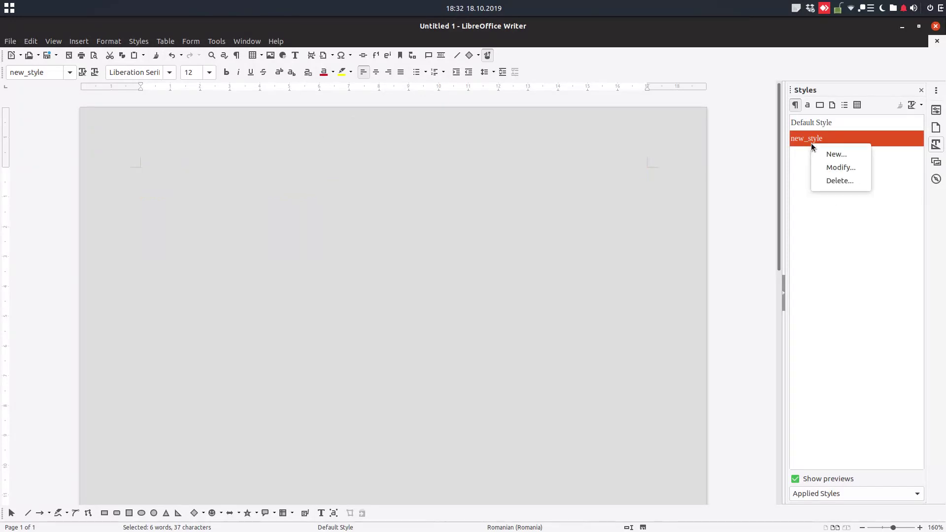
click(829, 171)
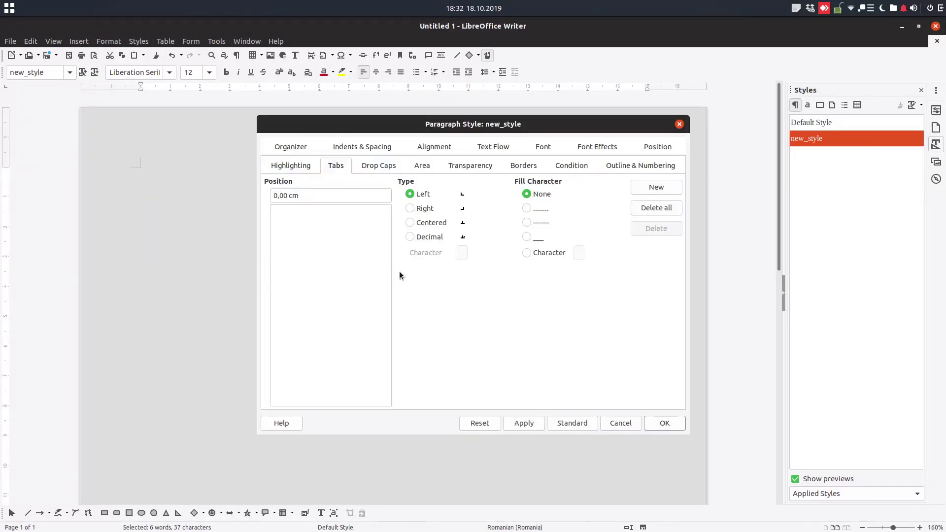
double_click(274, 195)
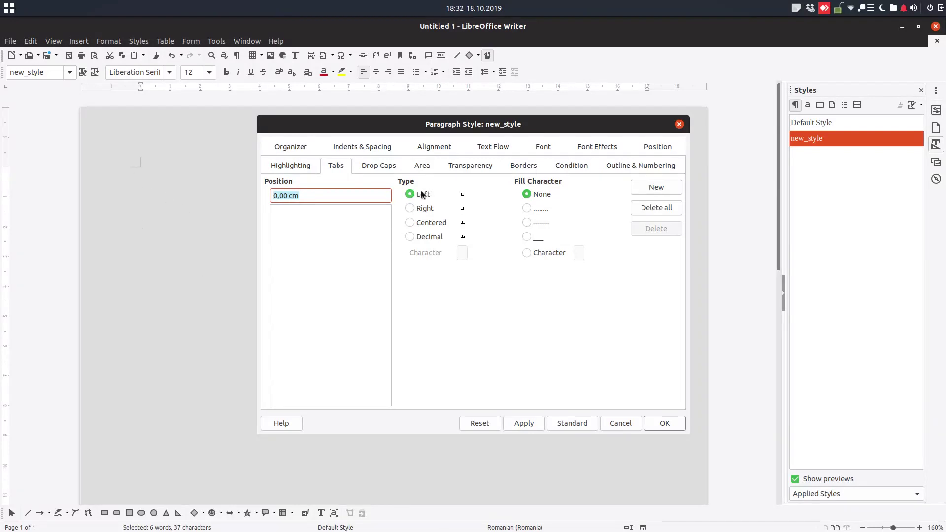
click(649, 190)
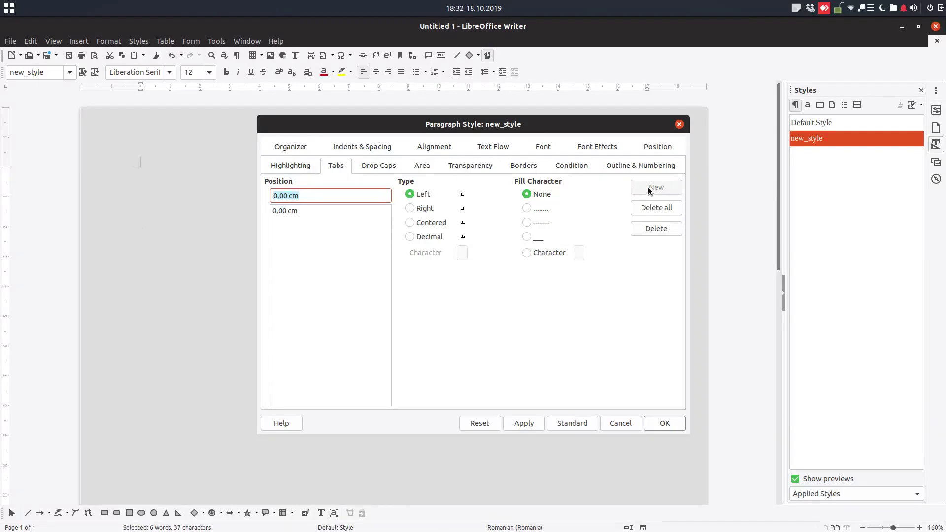
- Add a right-aligned tab stop at 6 cm to new_style and save the style
click(288, 210)
click(314, 196)
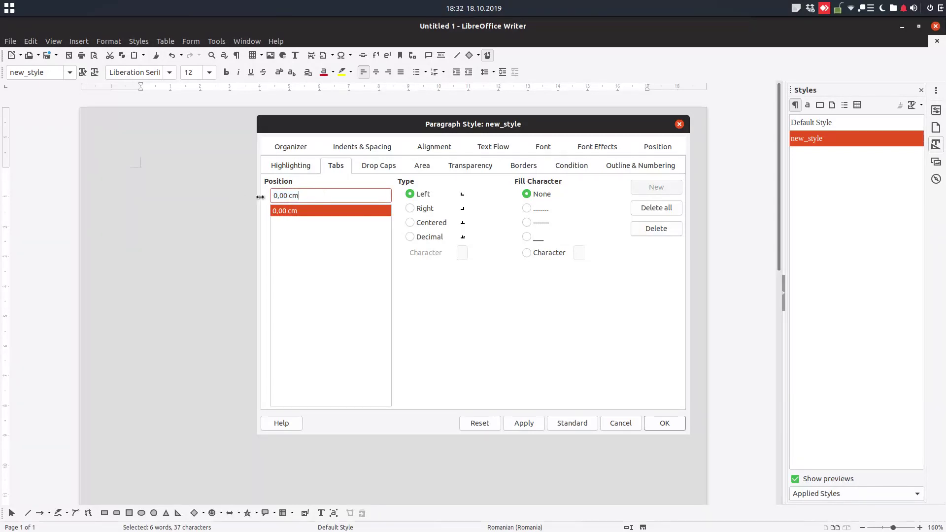
key(ctrl+a)
text(6)
key(Tab)
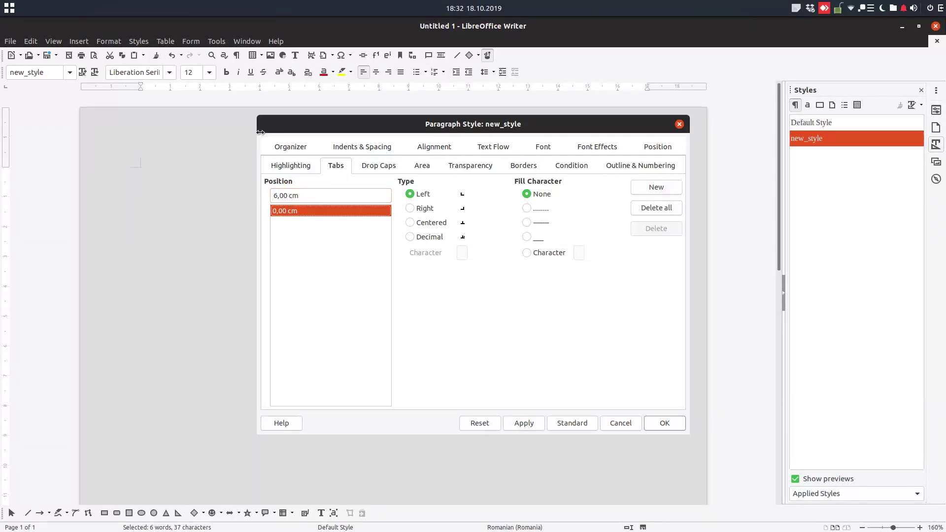
click(425, 208)
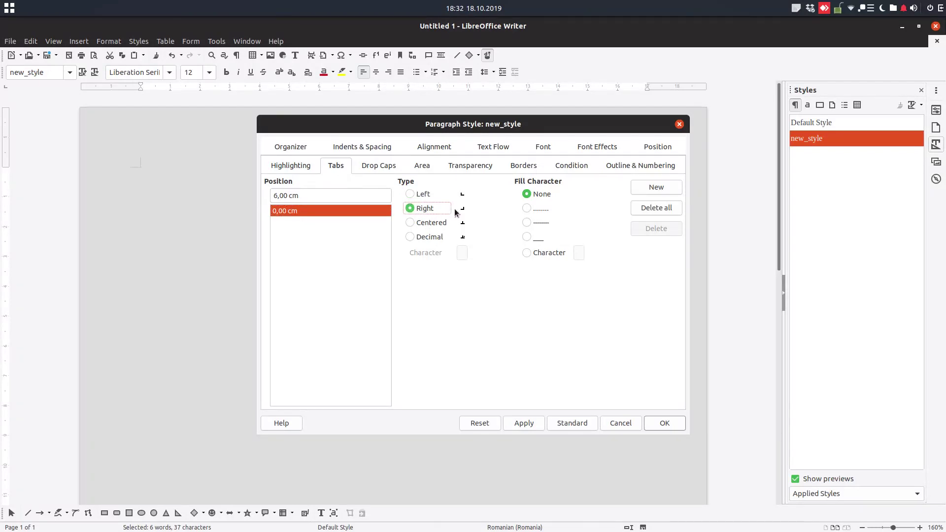
click(651, 189)
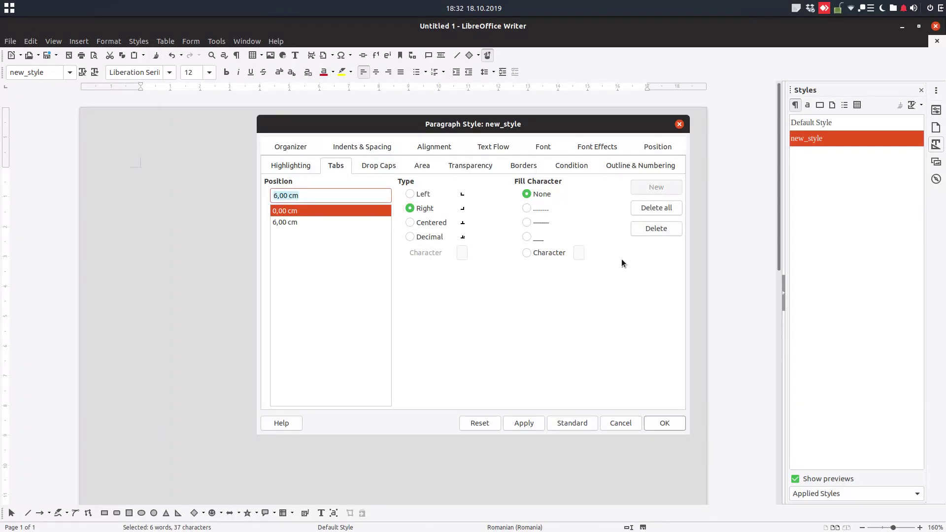
click(663, 423)
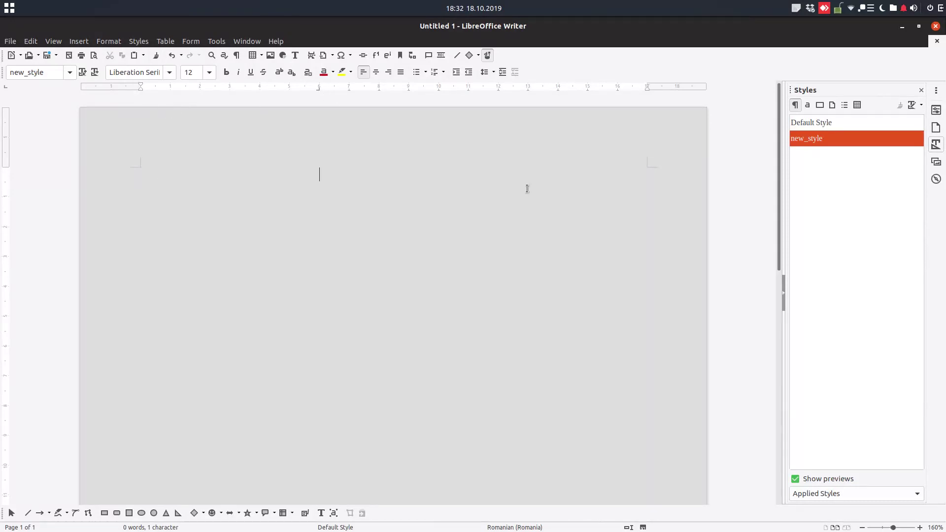
text(A)
text(pples)
- Type tabbed 'Apples 56 kg' and 'Pears 12.000 kg' lines, right-aligned at the 6 cm stop
key(Tab)
text(56)
text( kg )
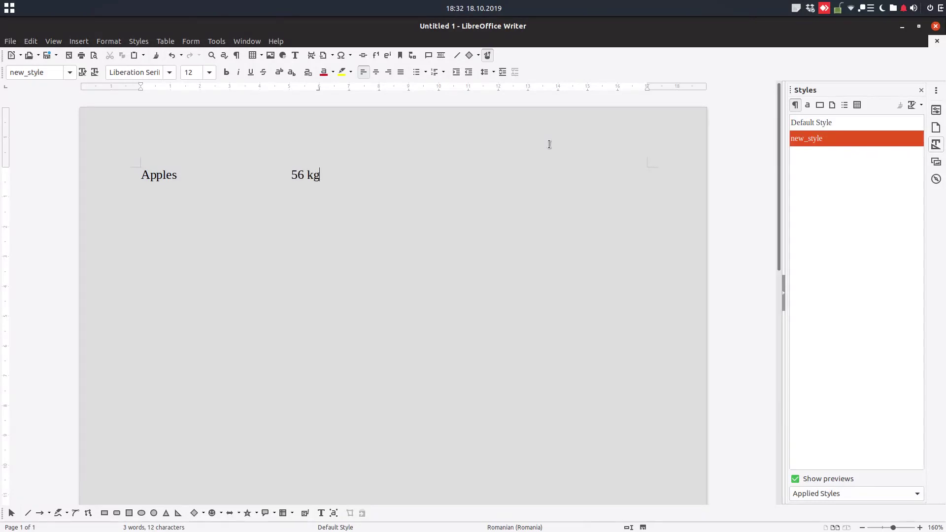
text(Pear)
text(s)
key(Tab)
text(12.0)
text(00 kg)
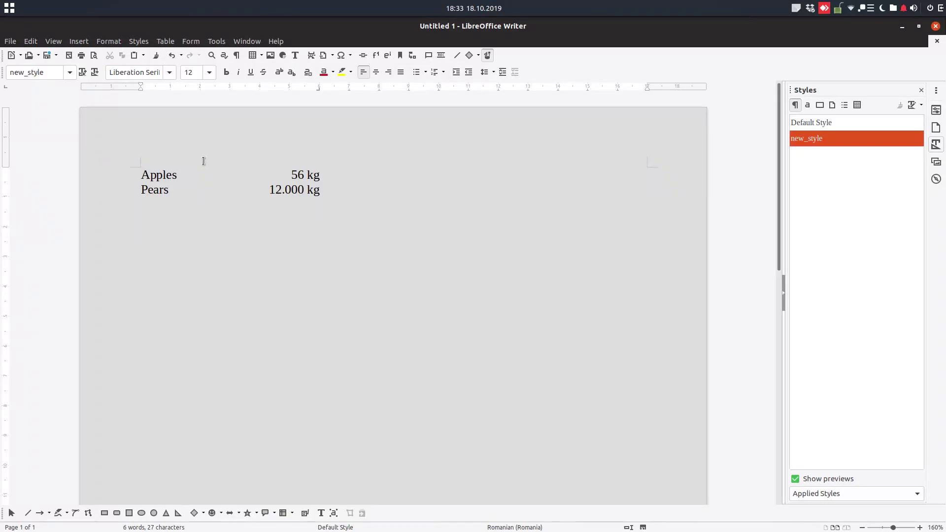
click(306, 190)
click(329, 192)
- Insert a 1x2 table and narrow its first column and overall width to about 6,20 cm
click(253, 57)
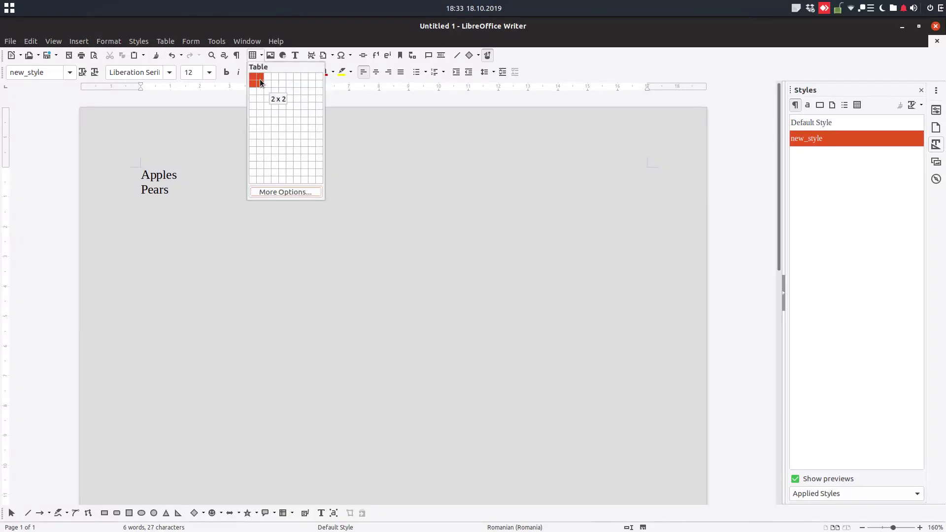
click(260, 78)
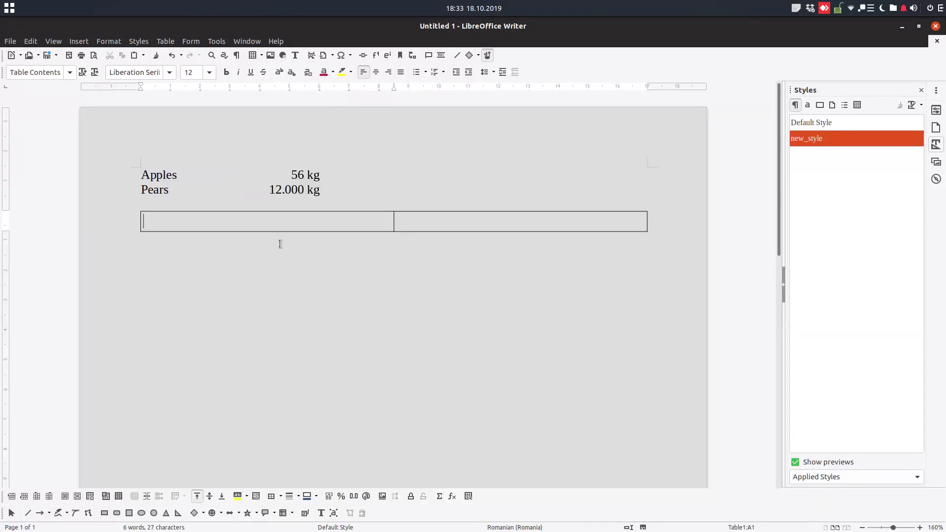
drag(394, 220, 254, 221)
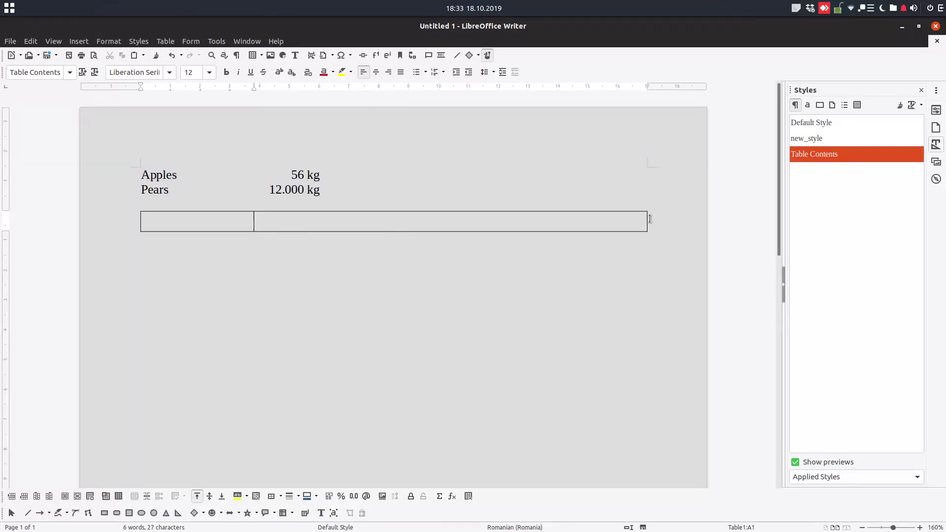
drag(648, 221, 323, 222)
- Choose the no-borders preset in the table's Table Properties borders settings
right_click(318, 223)
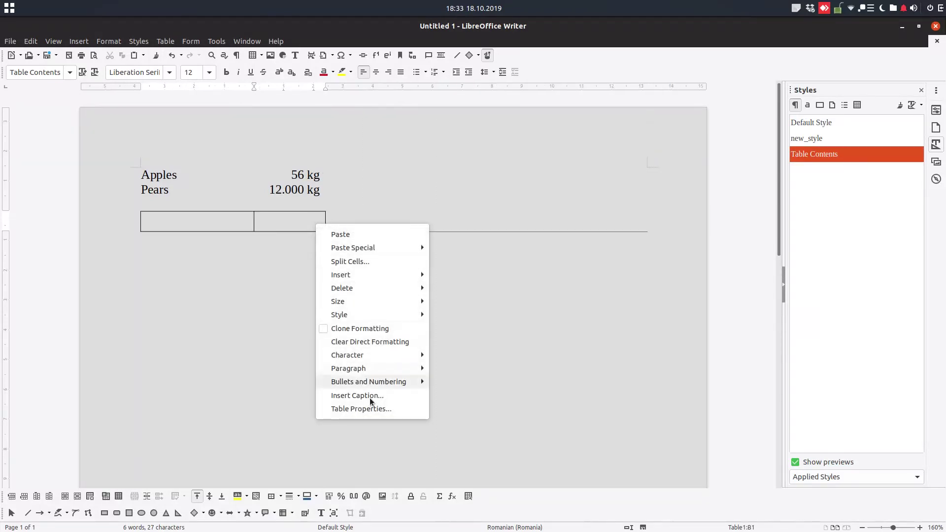
click(362, 409)
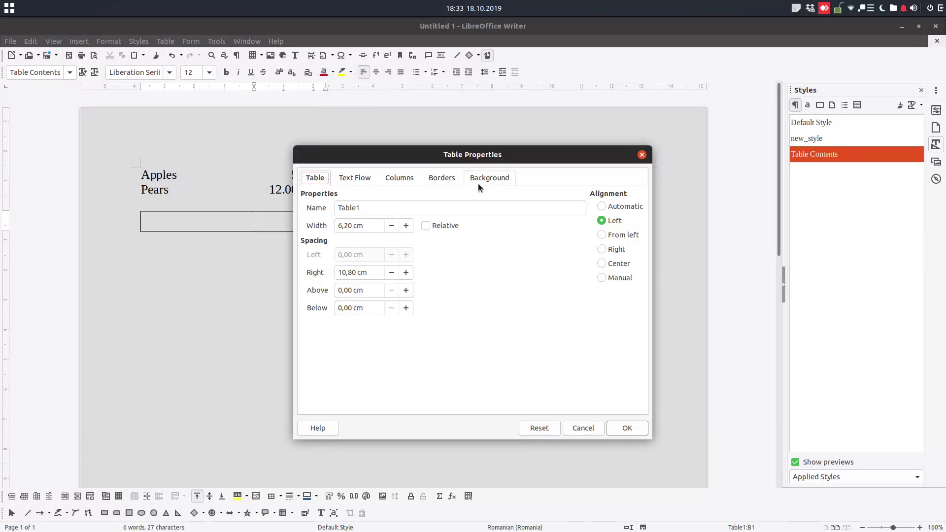
click(442, 177)
click(313, 217)
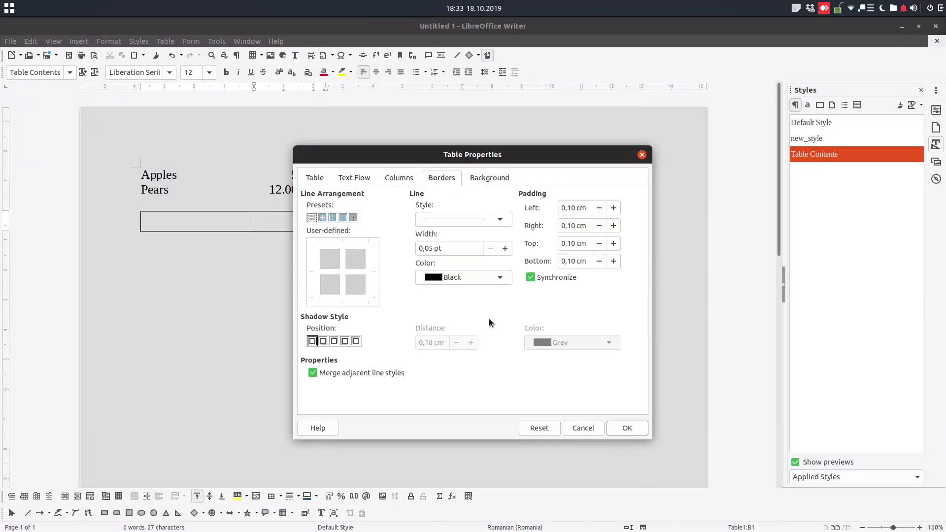
- Confirm the borderless table, then fill the first row with Apples and right-aligned 56 kg
click(627, 428)
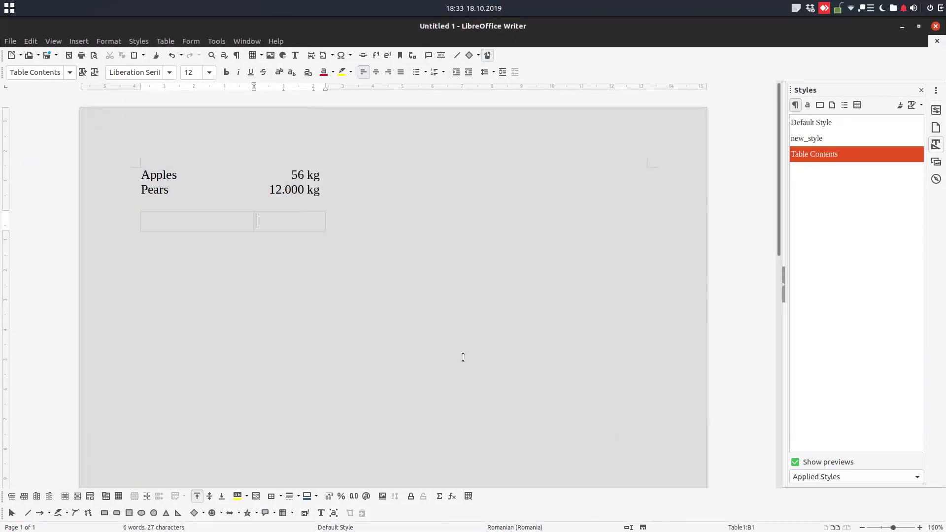
click(206, 223)
text(Apples)
key(Tab)
text(56 )
text(kg)
key(shift+Home)
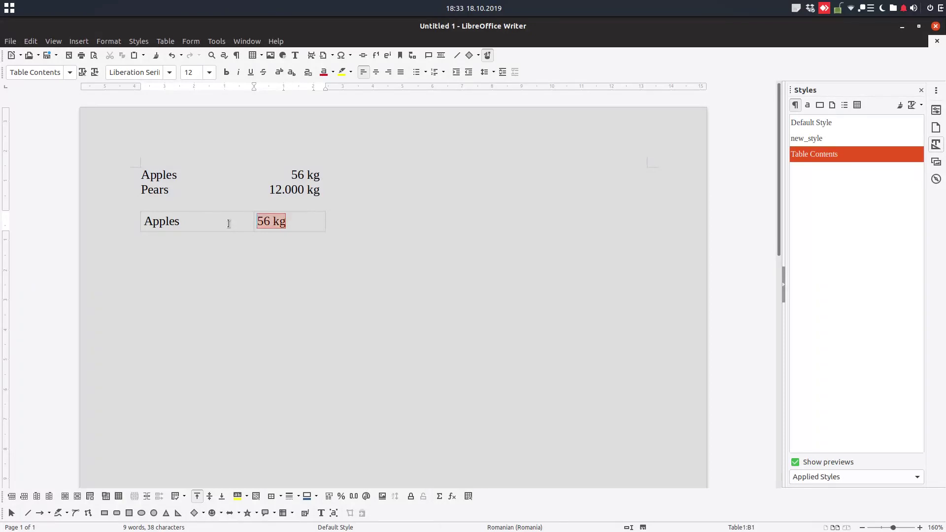
click(388, 72)
- Add a second row with Pears and 12.000 kg, then move below the table
click(179, 221)
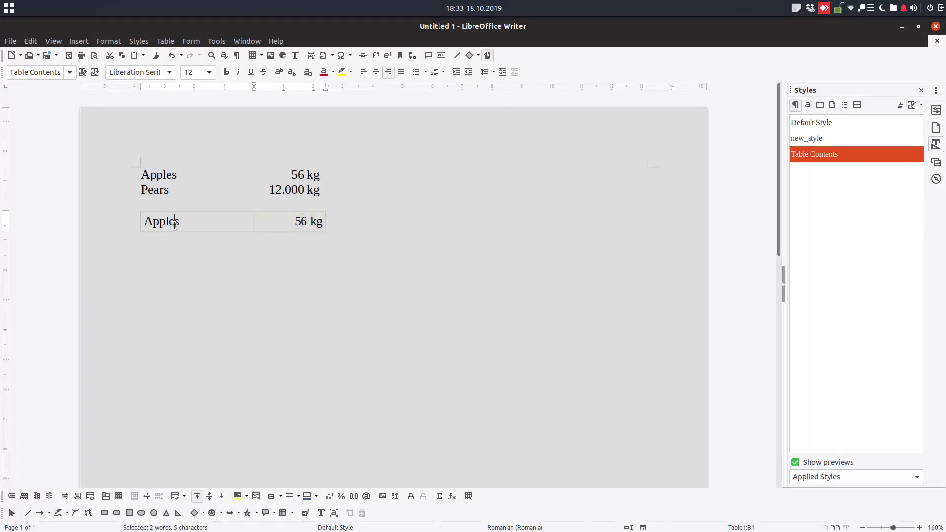
click(283, 222)
key(Tab)
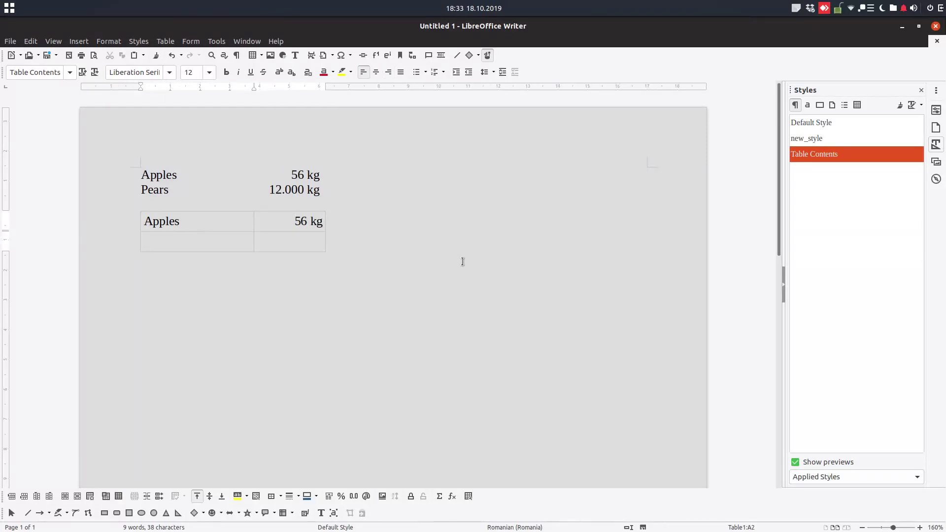
text(Pears)
key(Tab)
text(12)
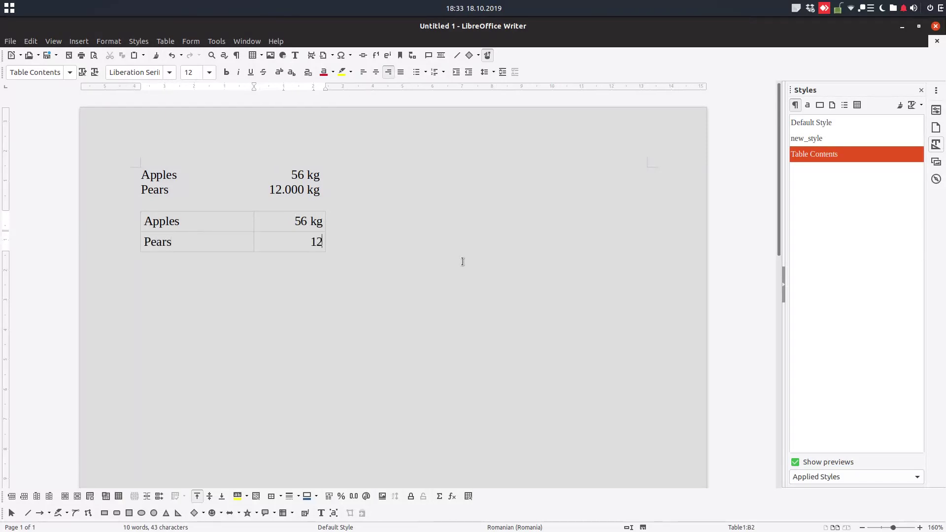
text(.000)
text( kg)
click(405, 240)
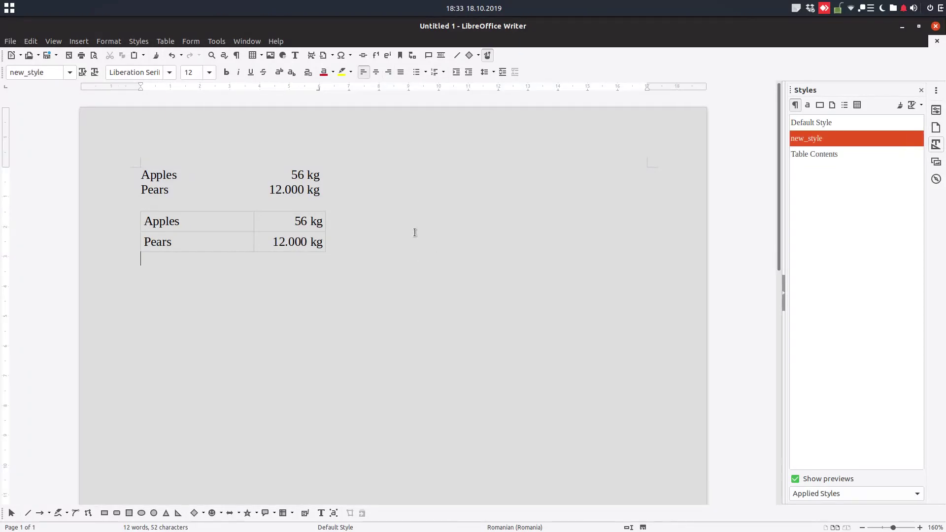
right_click(808, 141)
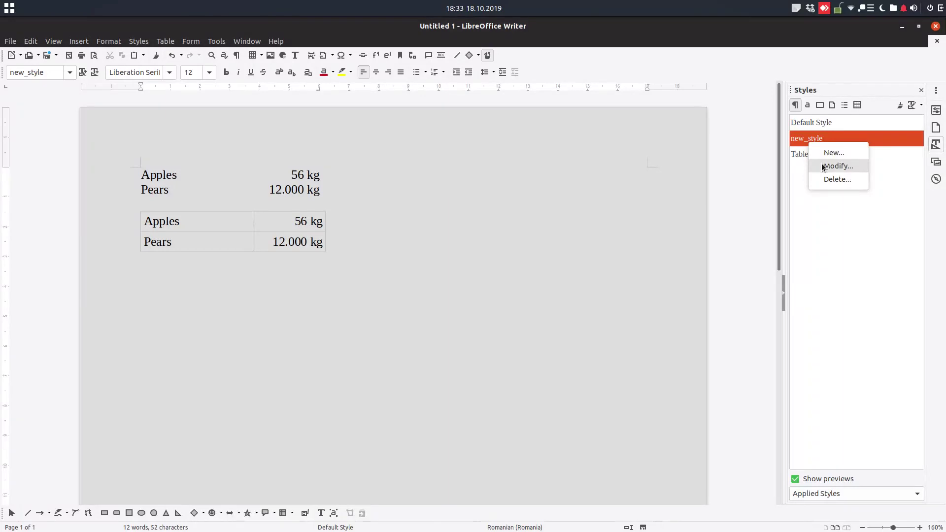
click(822, 164)
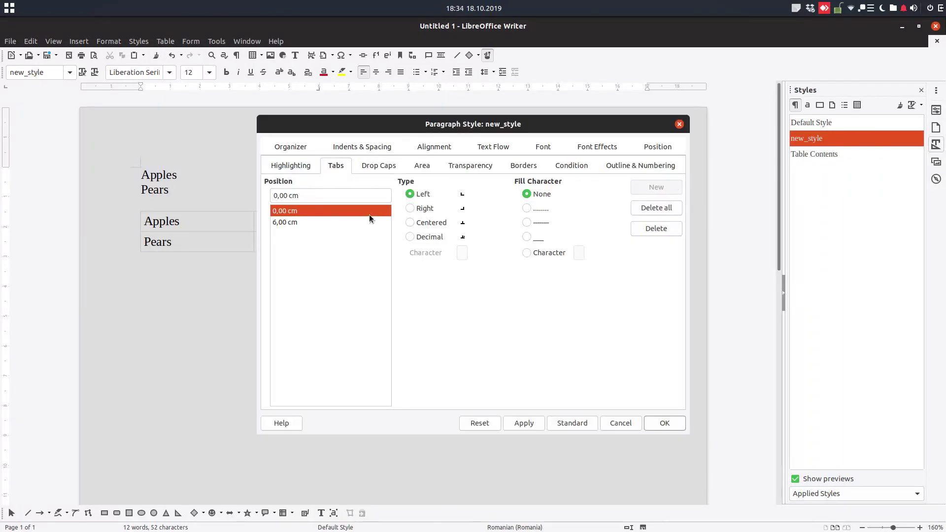
click(319, 220)
click(319, 220)
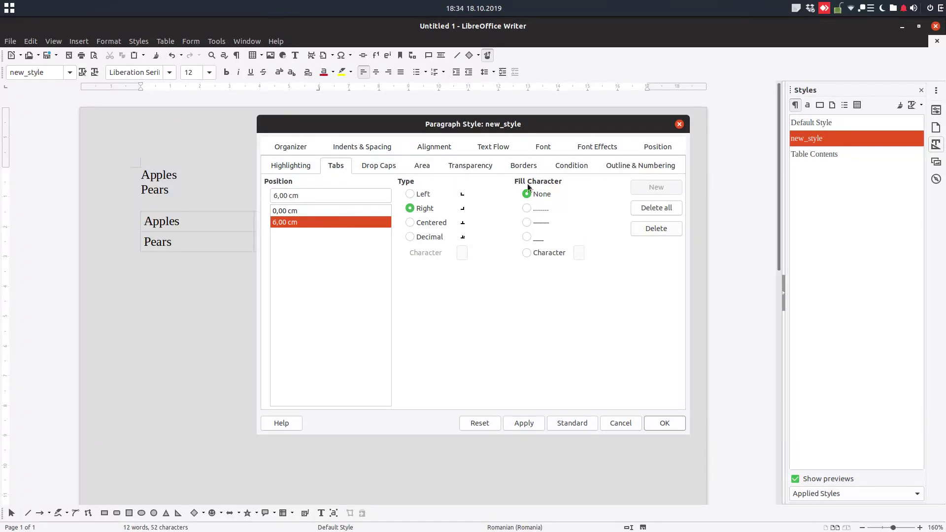
click(665, 423)
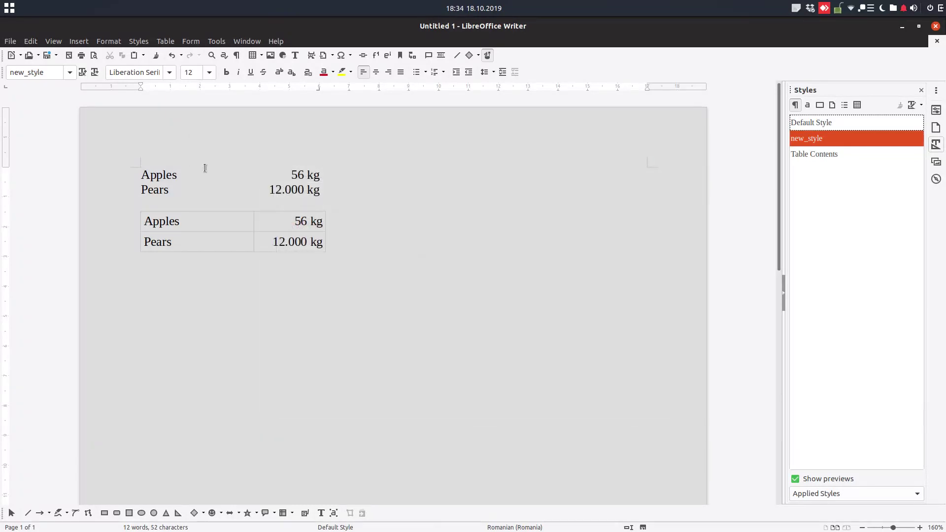
click(296, 220)
click(392, 240)
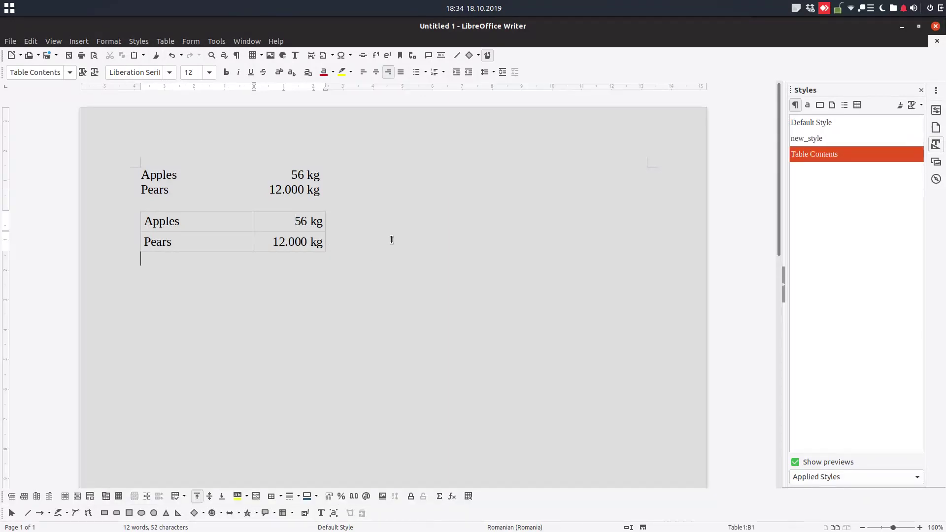